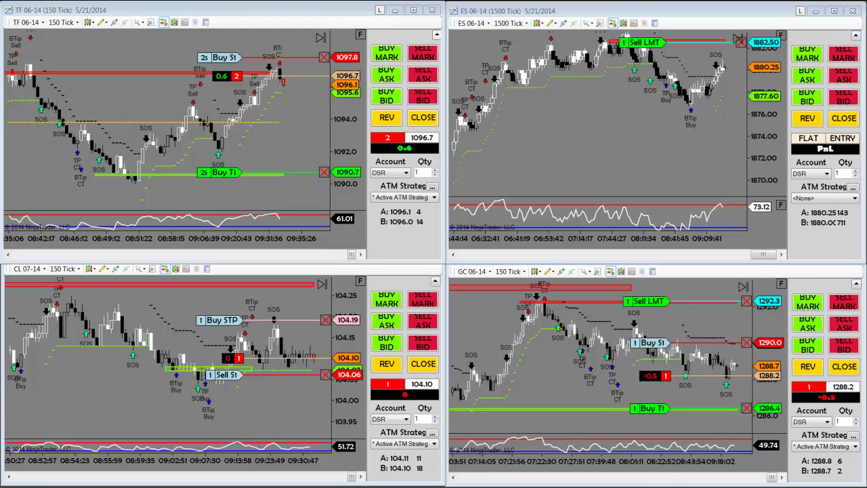
Bring the GC 06-14 233 Tick strategy chart forward, maximize it and scroll to recent bars
key(alt+Tab)
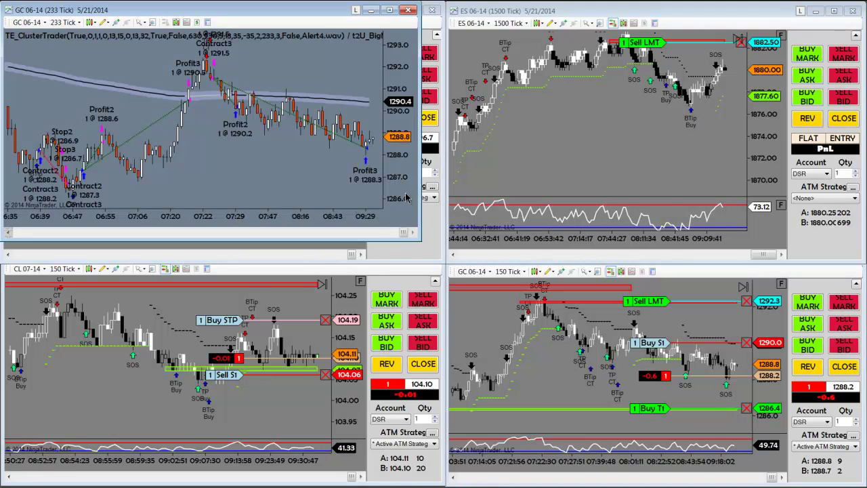
click(390, 11)
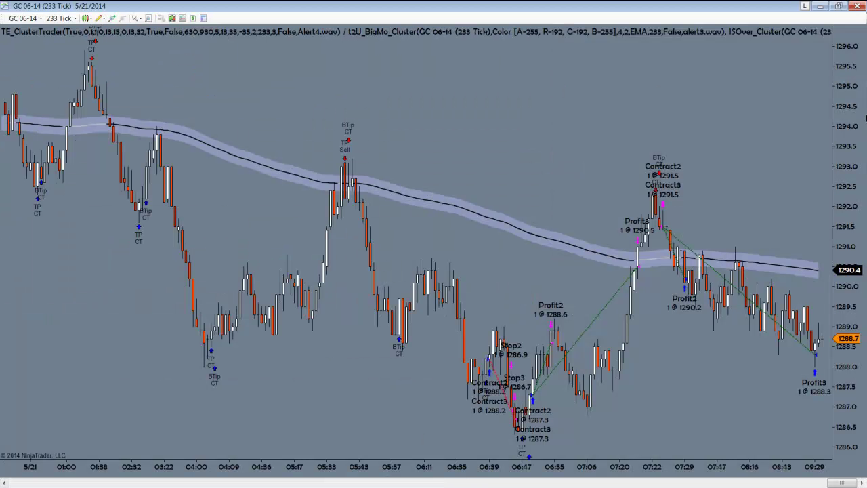
scroll(515, 153, down, 5)
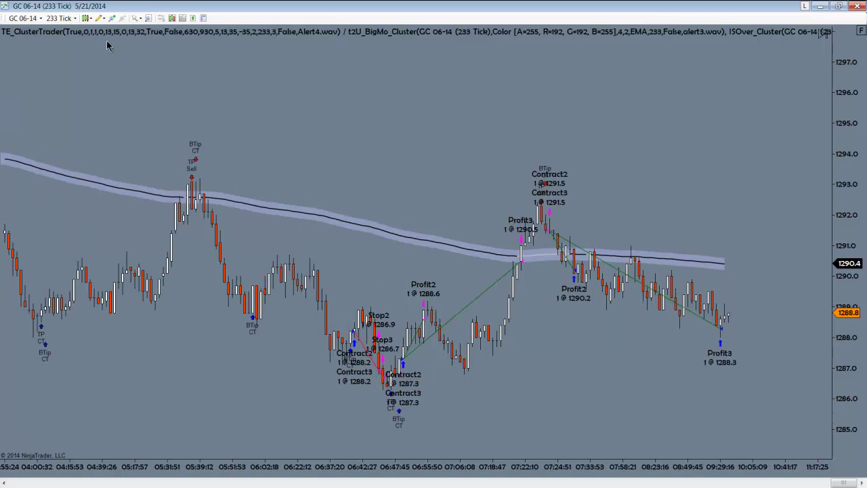
right_click(137, 88)
click(189, 141)
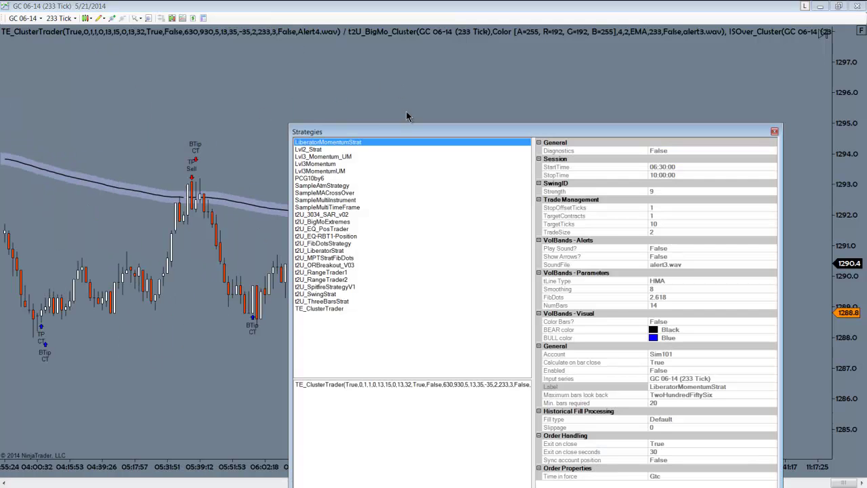
drag(397, 126, 226, 50)
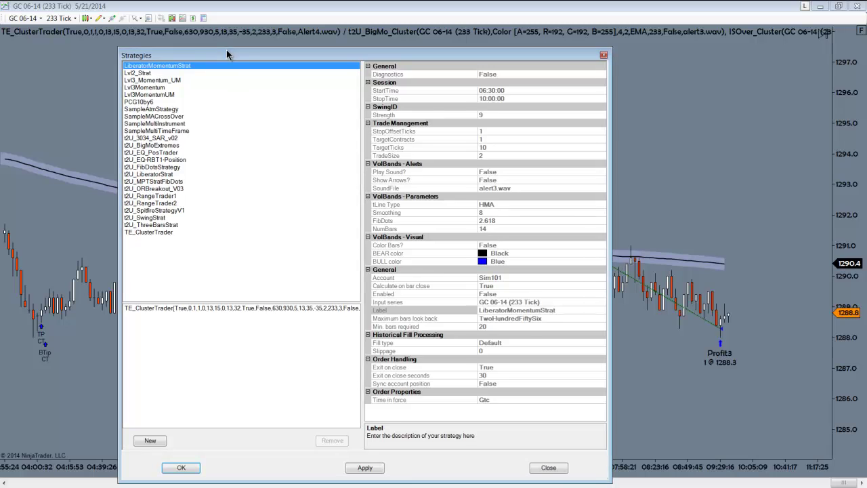
click(271, 309)
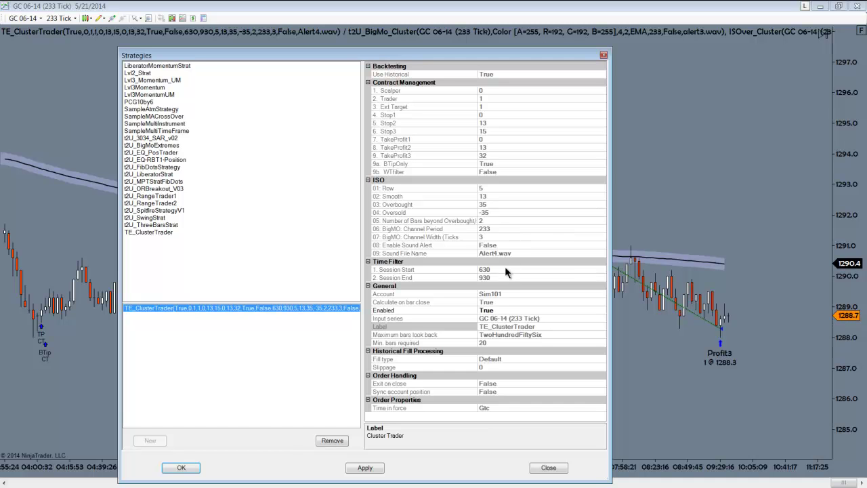
key(Return)
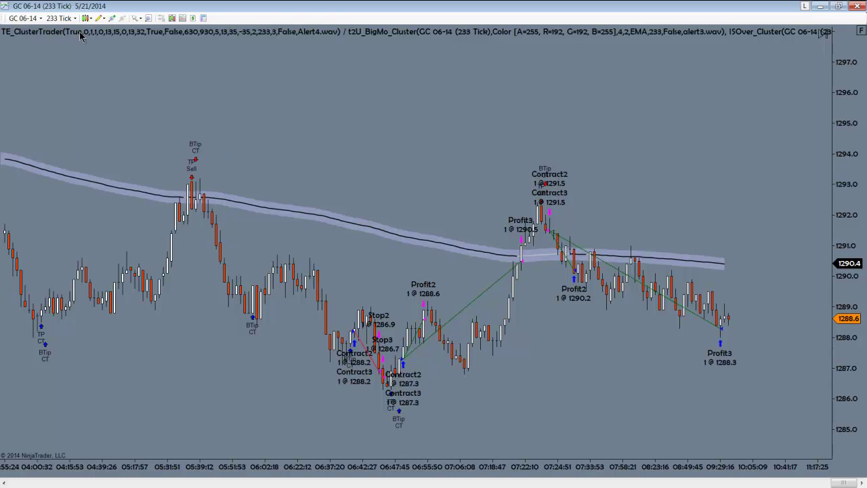
Open TE_ClusterTrader's historical performance report for GC 06-14 and maximize it
right_click(139, 61)
mouse_move(204, 121)
mouse_move(340, 125)
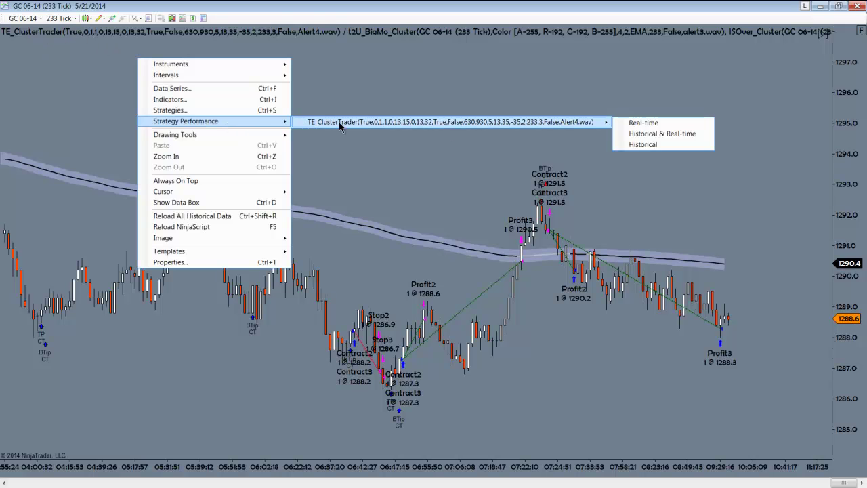
click(640, 144)
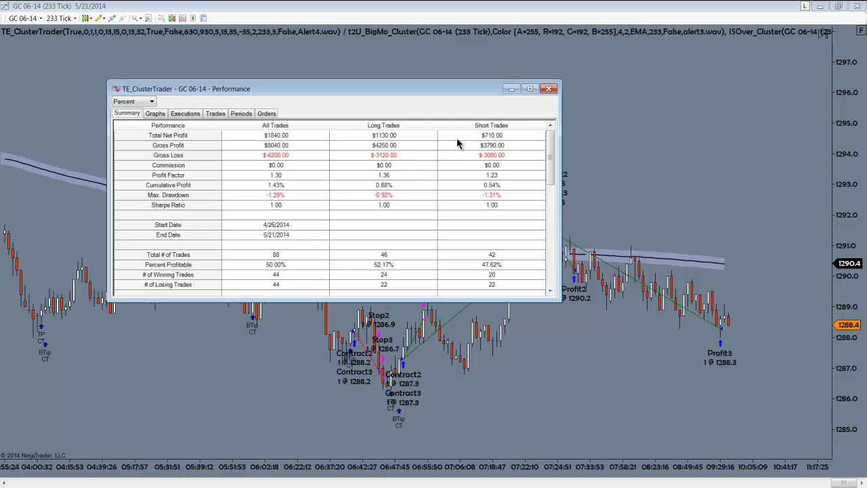
click(531, 88)
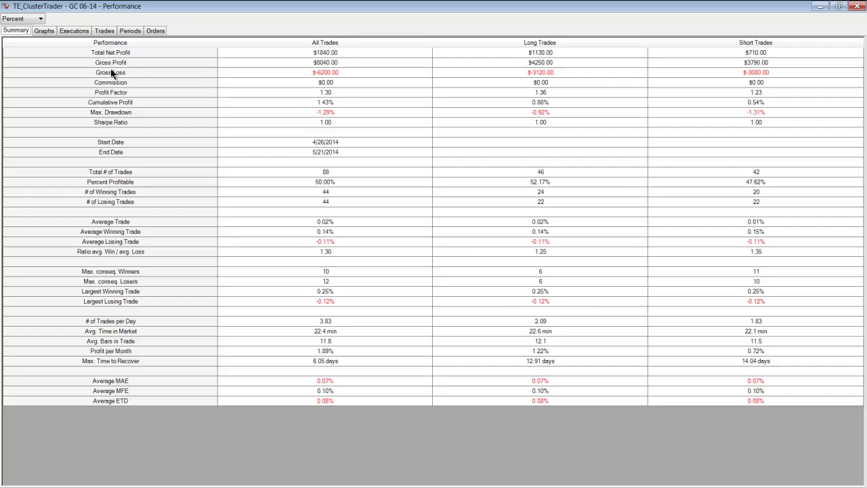
Display the Trades Profit/Loss graph for the GC backtest
click(42, 34)
click(67, 47)
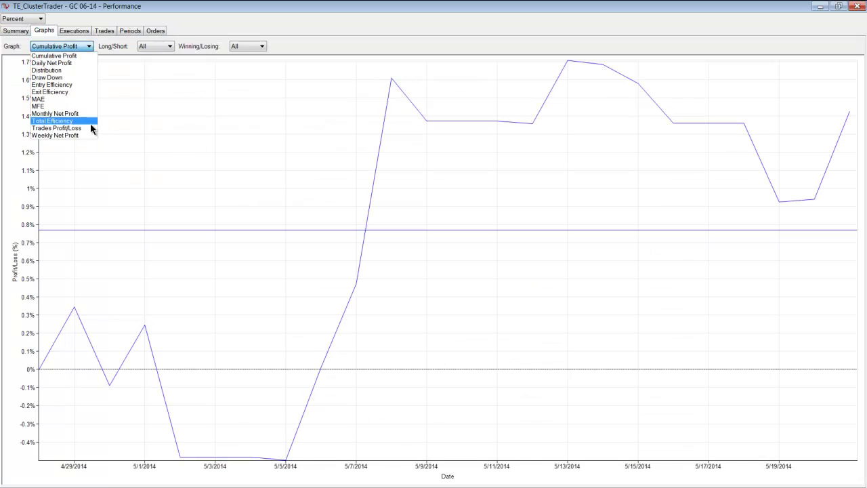
click(88, 128)
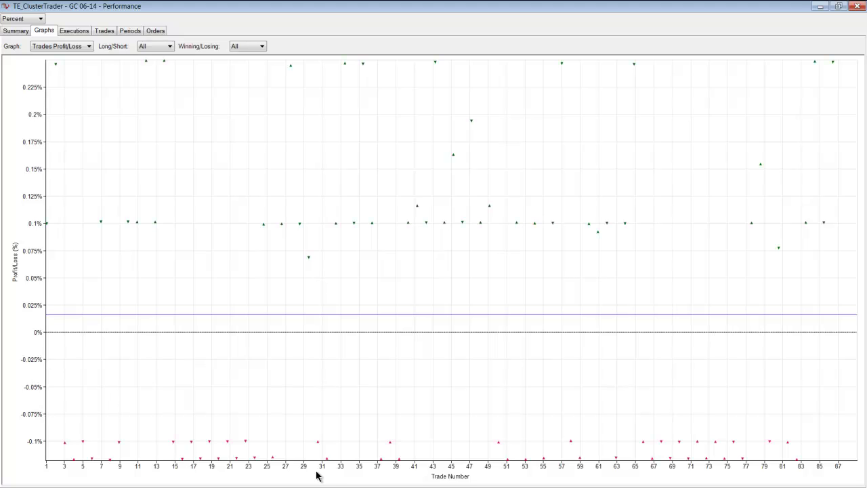
click(86, 48)
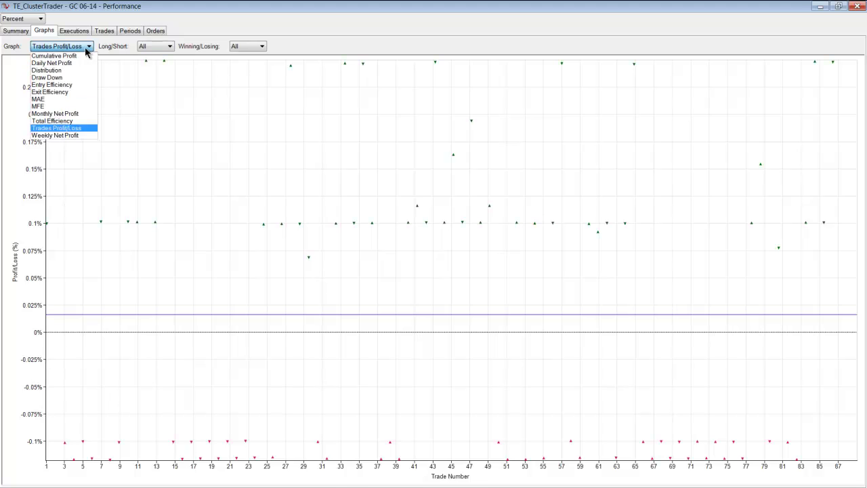
Show the Distribution graph with the X-Axis Scale set to Half-hour
click(76, 70)
click(405, 47)
click(410, 70)
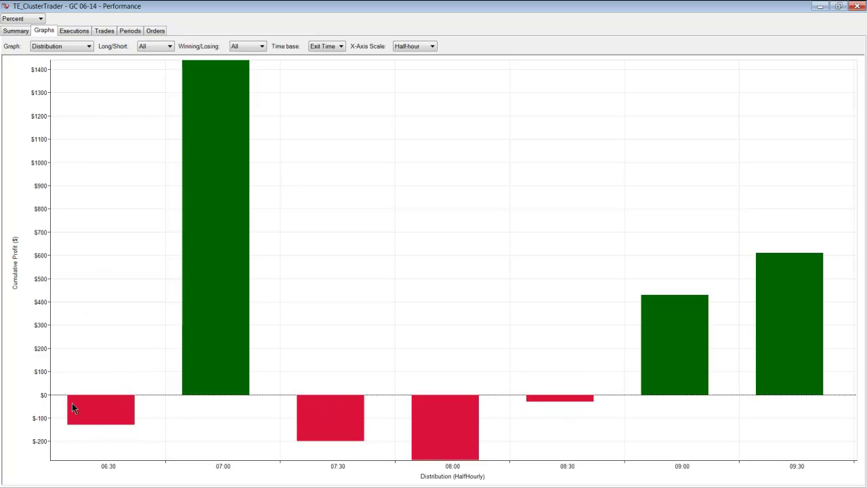
click(68, 47)
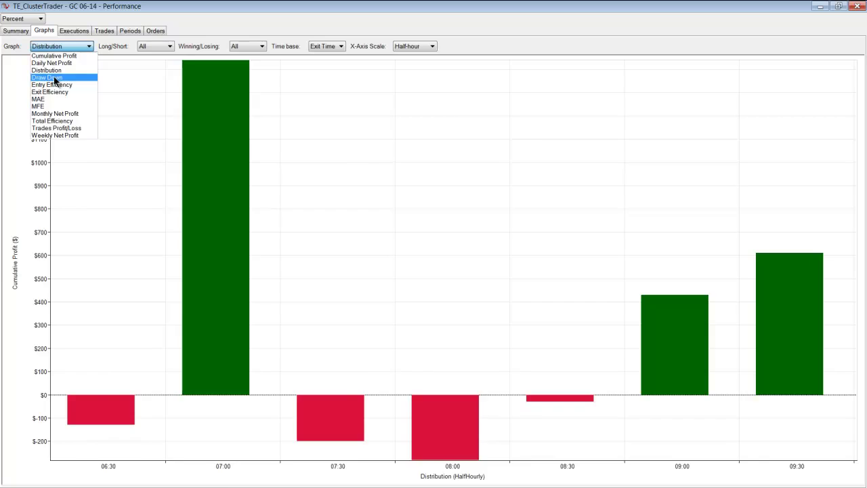
View the Draw Down graph, then return to the Summary showing -1.29% max drawdown
click(48, 78)
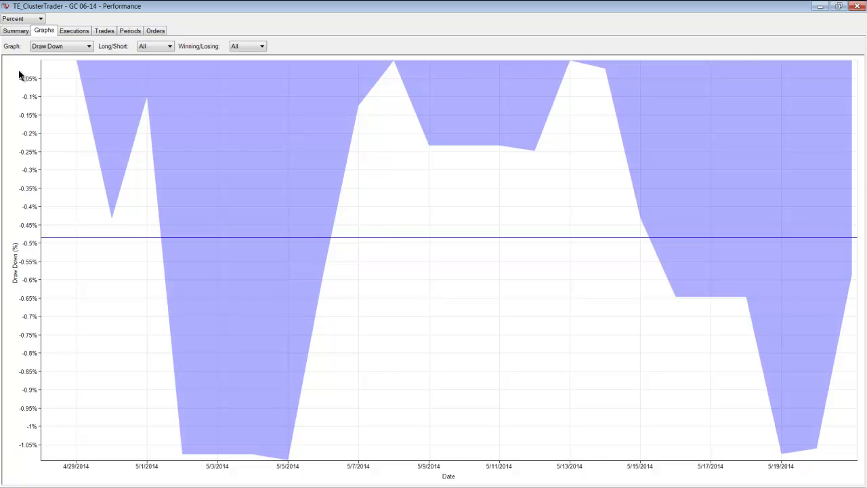
click(15, 30)
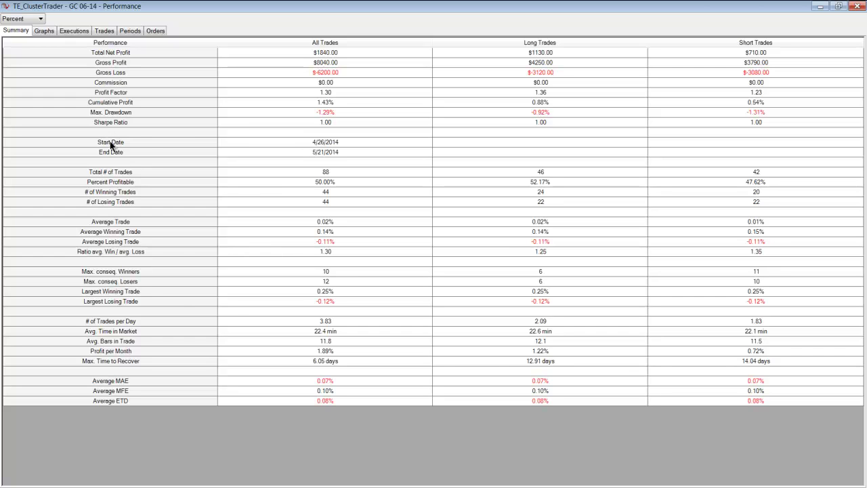
Restore the performance window and switch the strategy chart's instrument to TF 06-14
click(838, 6)
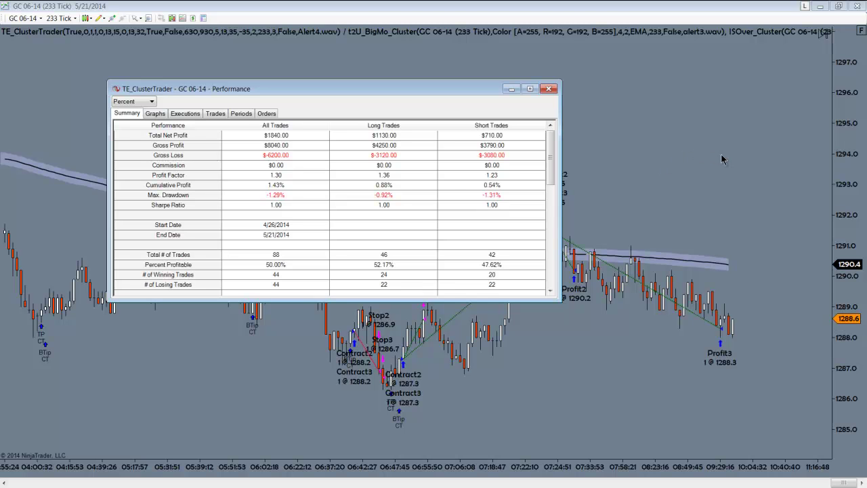
click(103, 60)
click(40, 19)
click(92, 311)
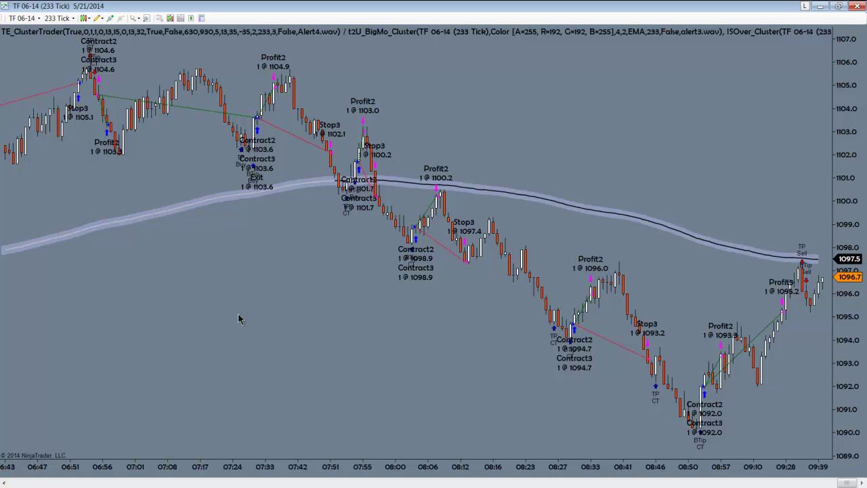
Open TE_ClusterTrader's historical Summary for TF 06-14 233 Tick, showing $2350.00 net profit
text(400)
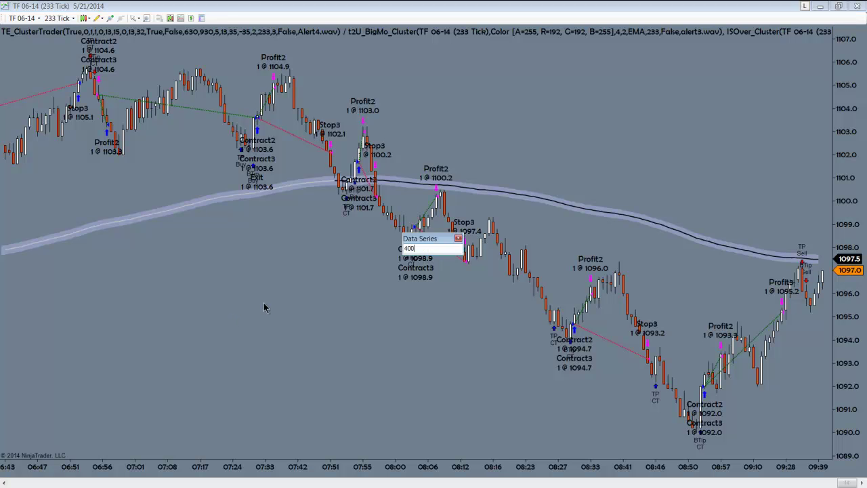
key(Return)
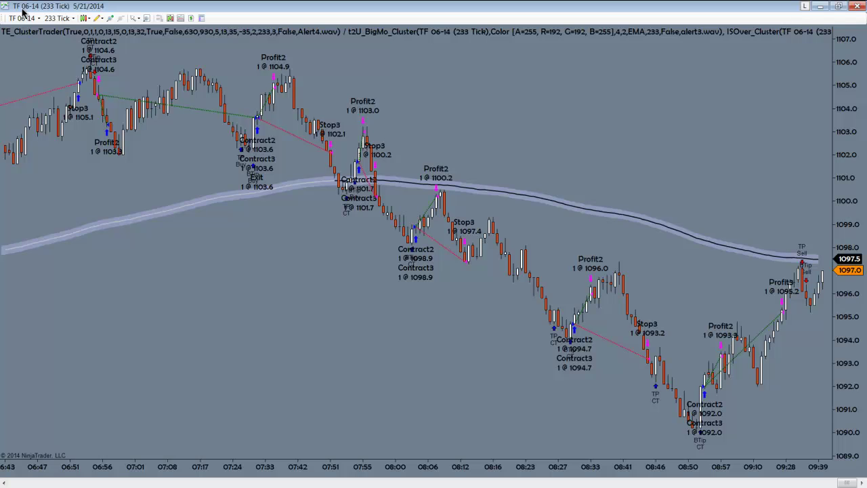
right_click(189, 251)
mouse_move(319, 312)
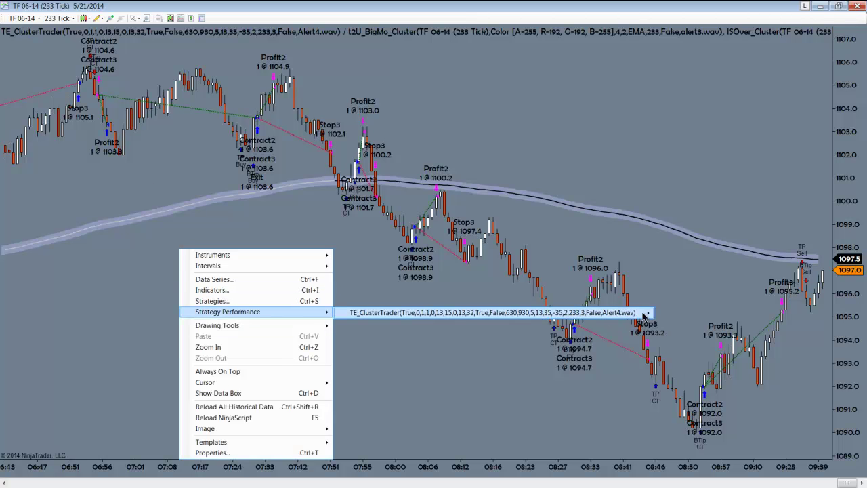
mouse_move(649, 317)
click(685, 335)
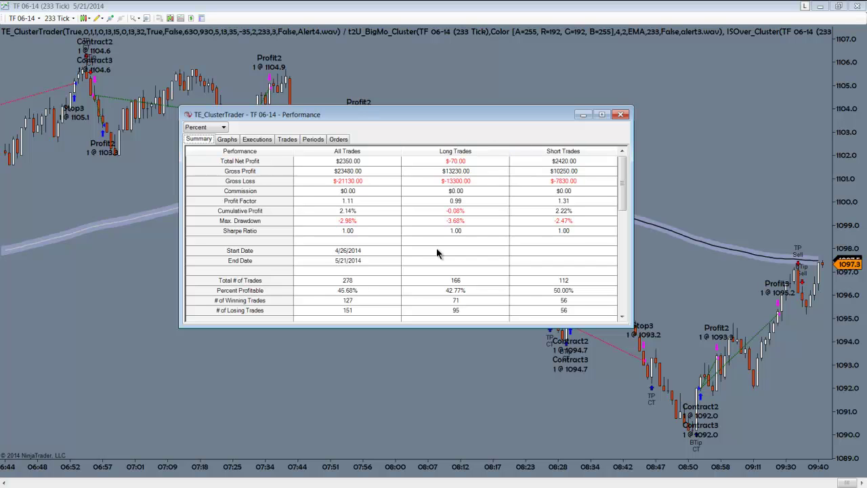
Close the performance report and switch the TF chart to 400-volume bars
key(alt+F4)
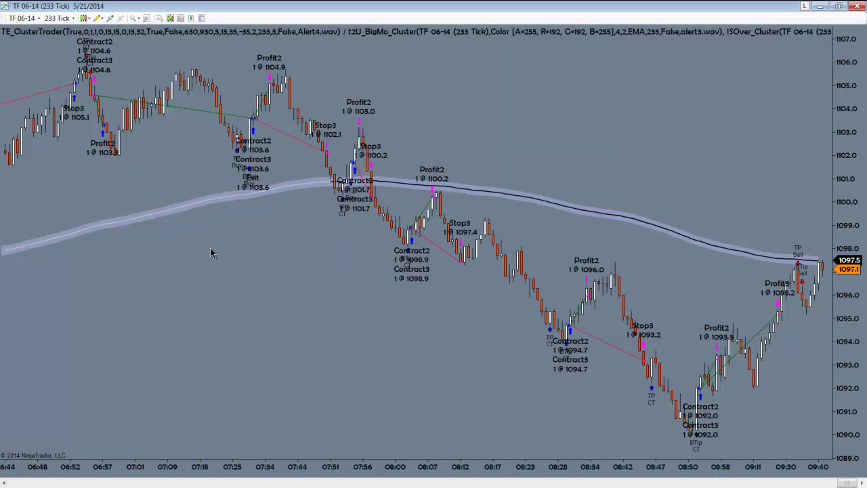
text(400)
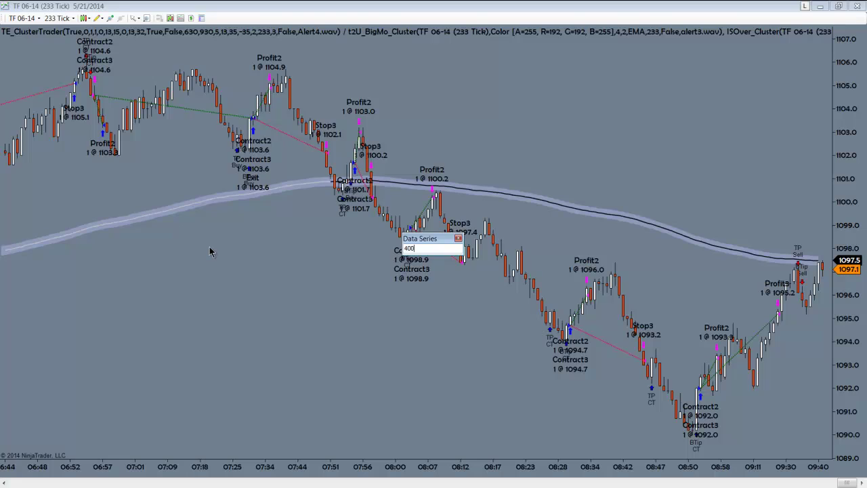
key(Return)
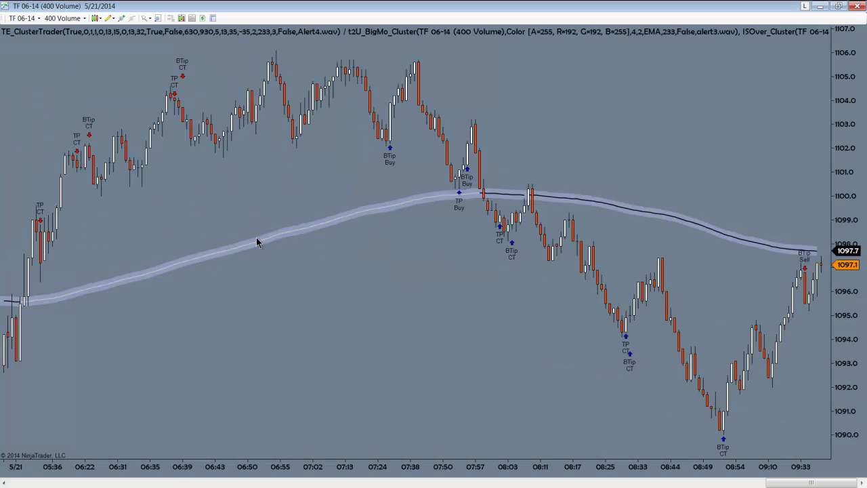
In Data Series, load 25 days and plot executions as TextAndMarker
right_click(256, 237)
click(294, 263)
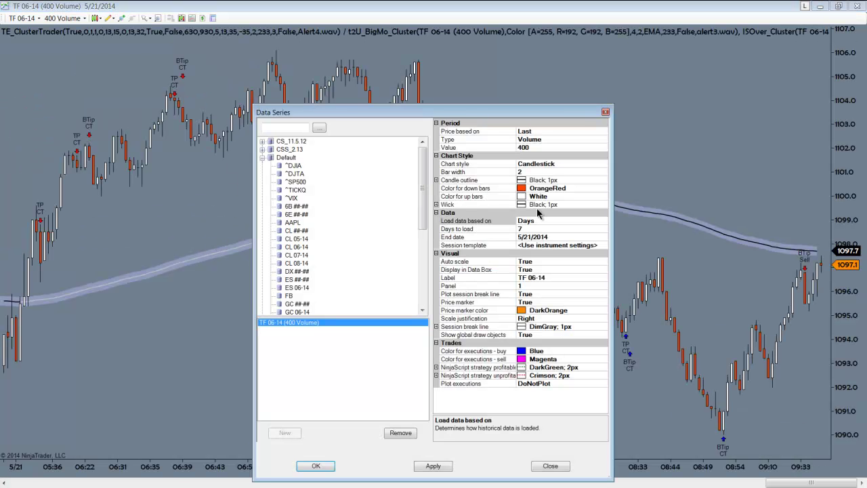
click(532, 229)
text(25)
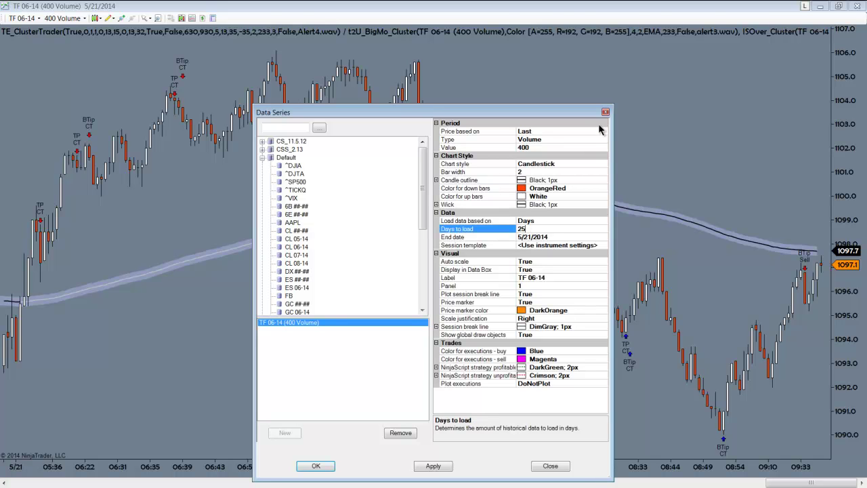
double_click(552, 384)
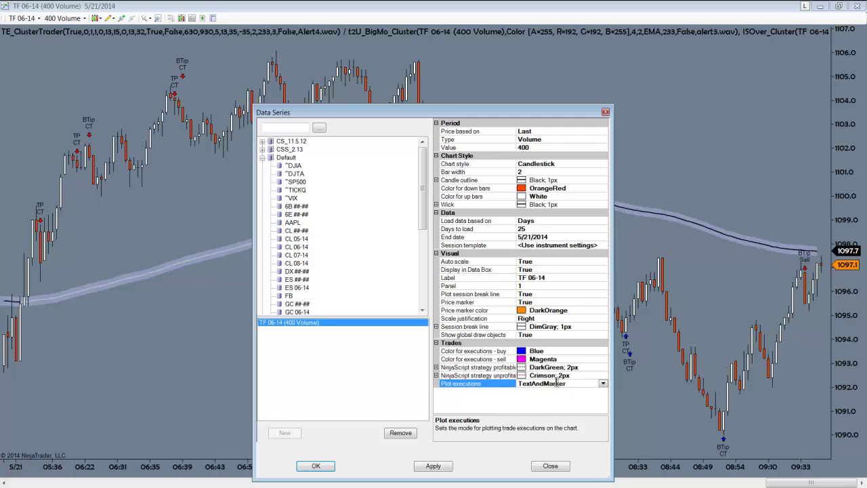
click(316, 466)
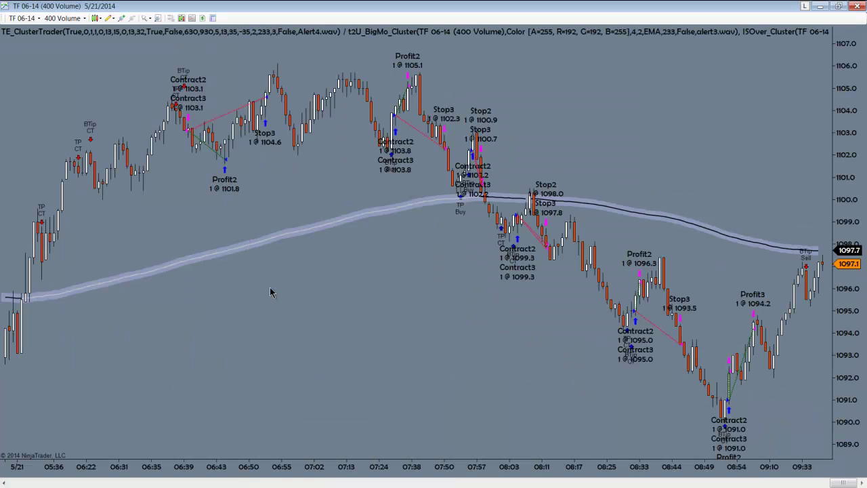
scroll(283, 420, up, 5)
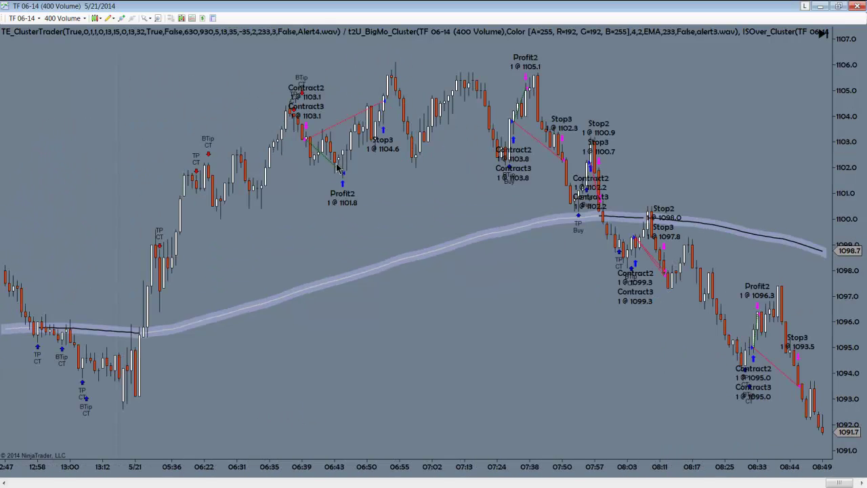
scroll(493, 362, down, 1)
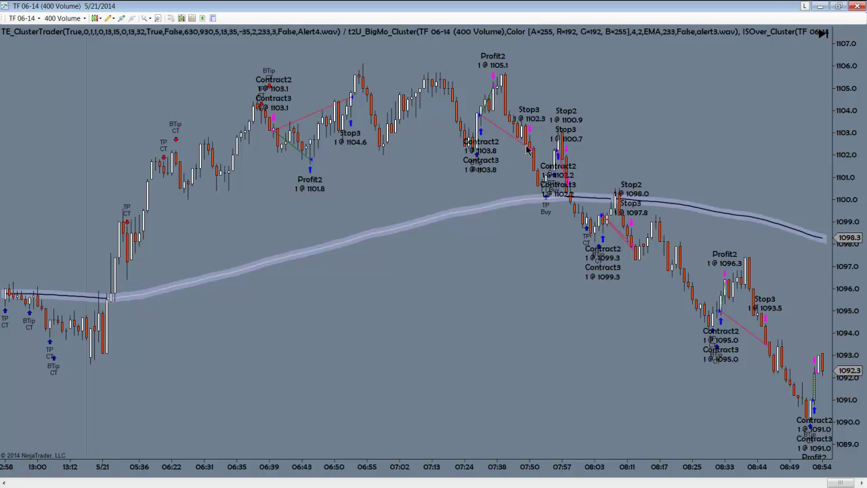
scroll(528, 149, up, 1)
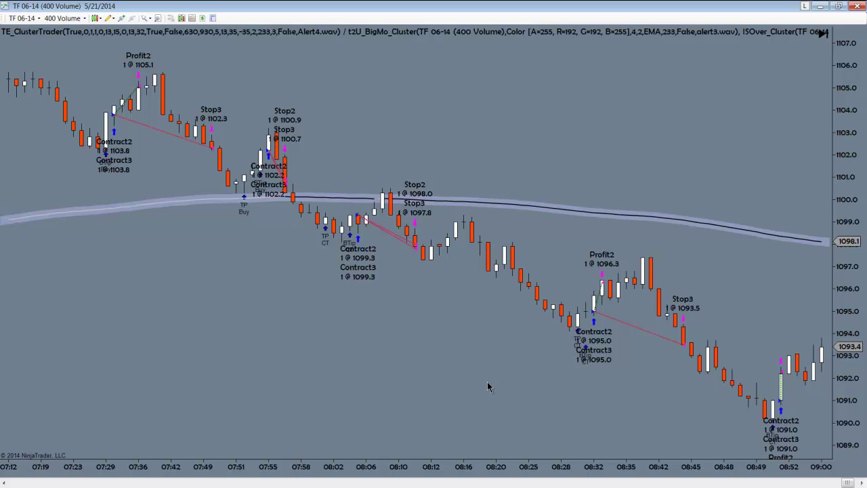
scroll(441, 382, down, 2)
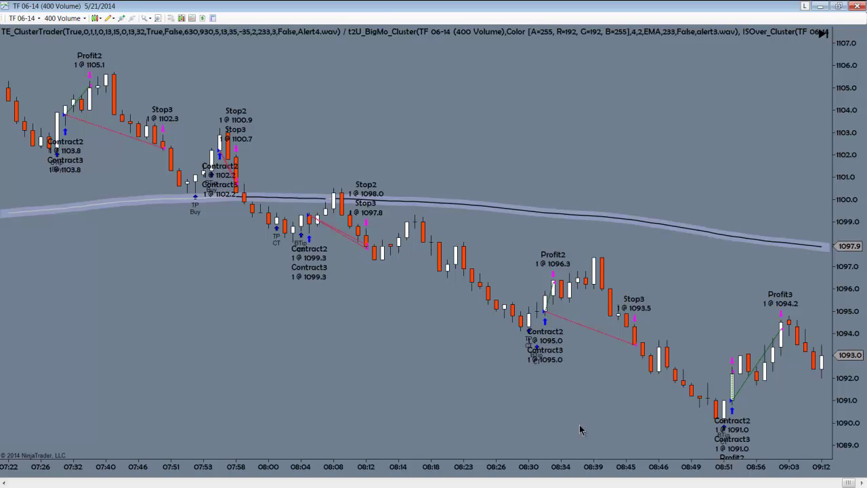
drag(573, 432, 420, 437)
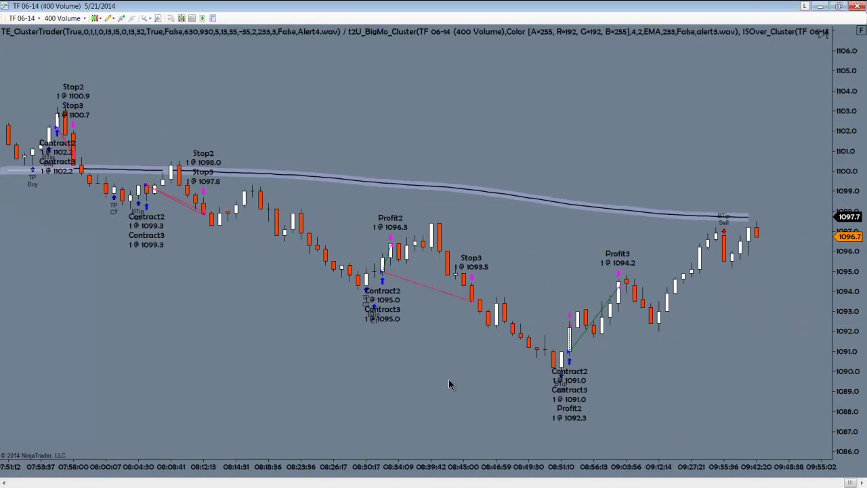
scroll(284, 479, up, 10)
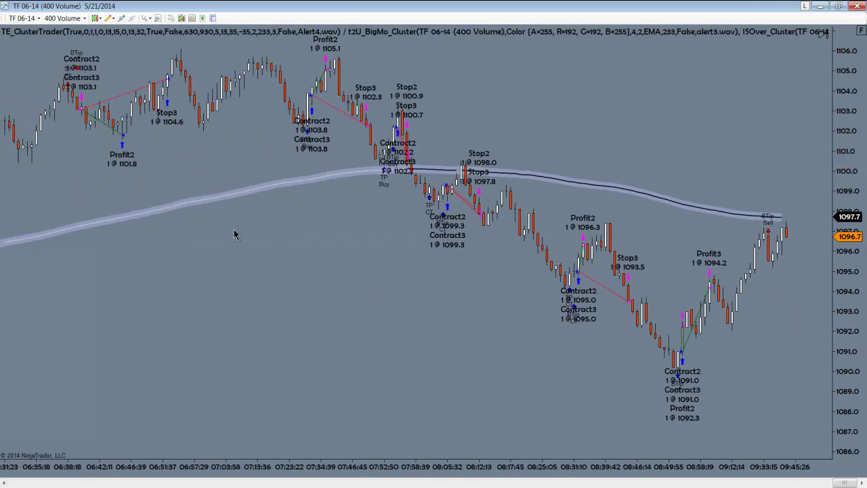
Open the historical TE_ClusterTrader report for the 400-volume TF backtest and maximize it
right_click(194, 231)
mouse_move(341, 290)
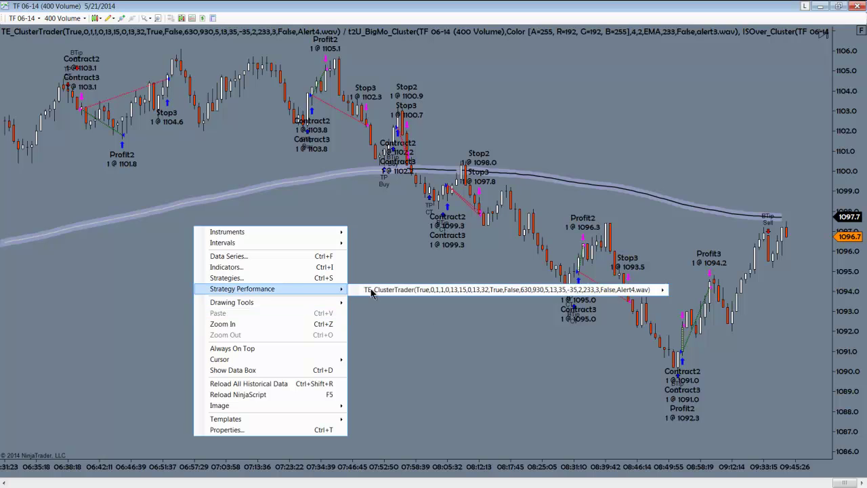
mouse_move(430, 291)
click(697, 313)
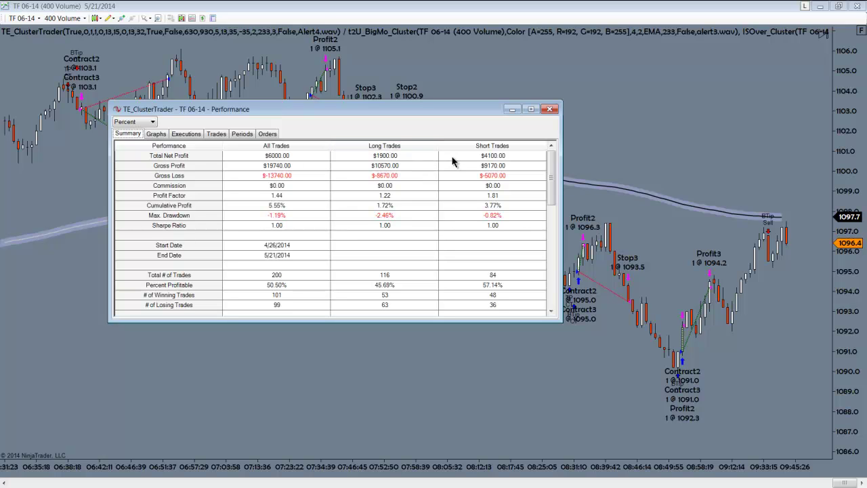
click(534, 110)
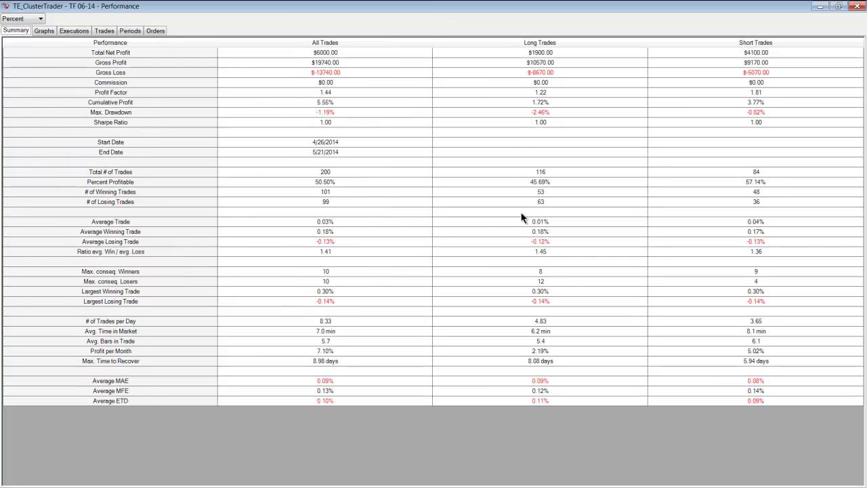
Display the Trades Profit/Loss graph for the TF 400-volume backtest
click(39, 34)
click(52, 48)
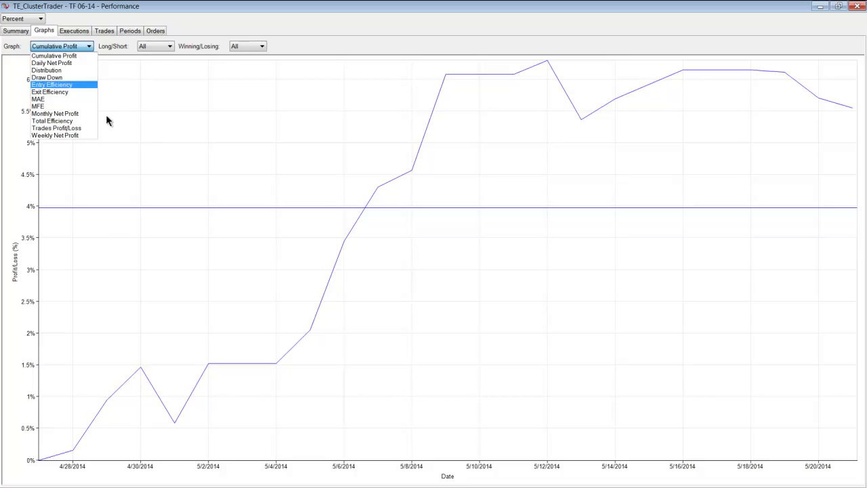
click(90, 125)
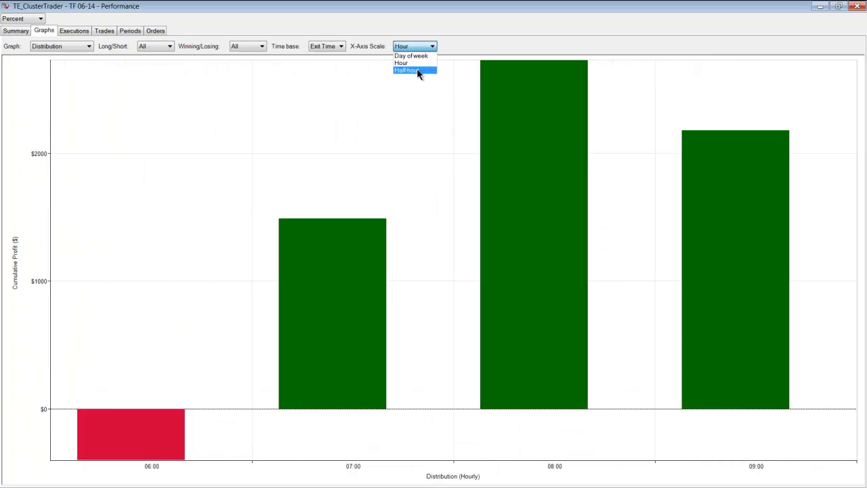
Group the profit distribution by half-hour, then switch the graph to Draw Down
click(407, 71)
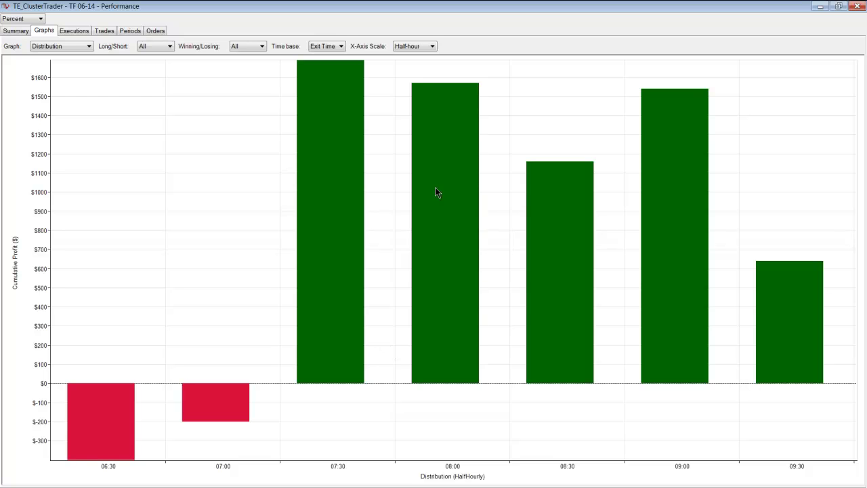
click(58, 52)
click(78, 83)
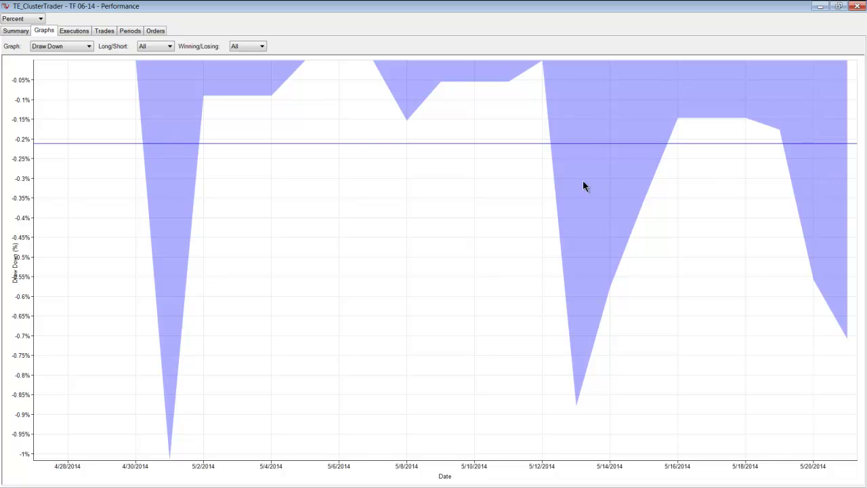
Show the Summary statistics in percent for the TF 06-14 400-volume backtest
click(21, 32)
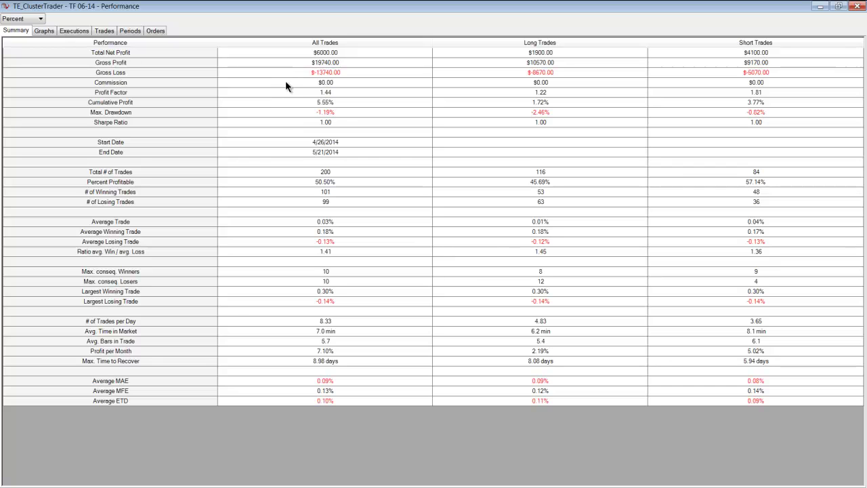